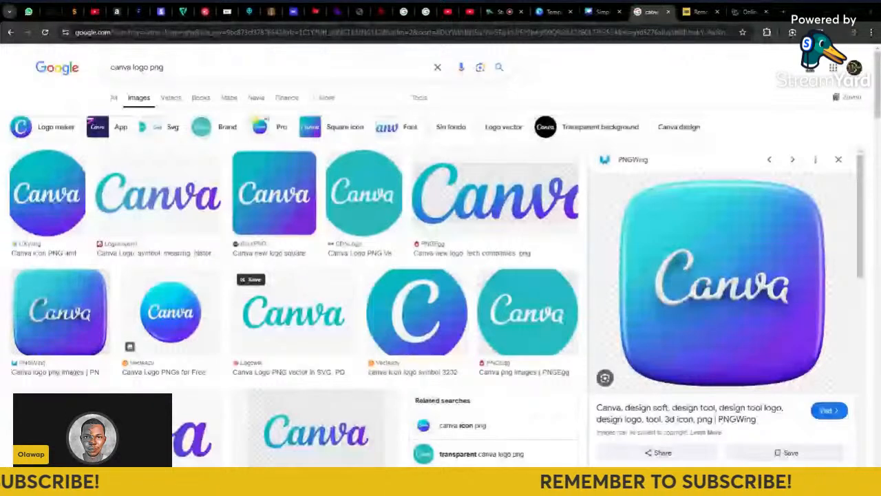
Step: Copy the PNGWing 3D Canva logo's image address and load it by URL in remove.bg to remove its background
left_click(789, 255)
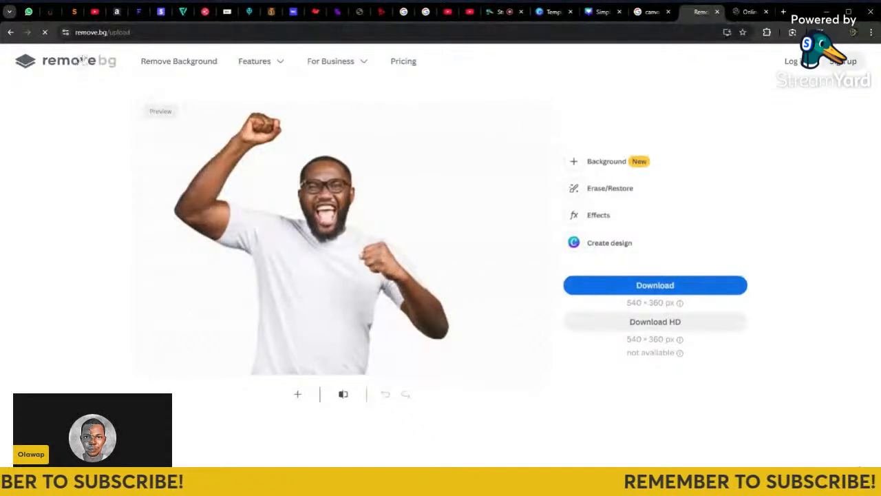
left_click(74, 62)
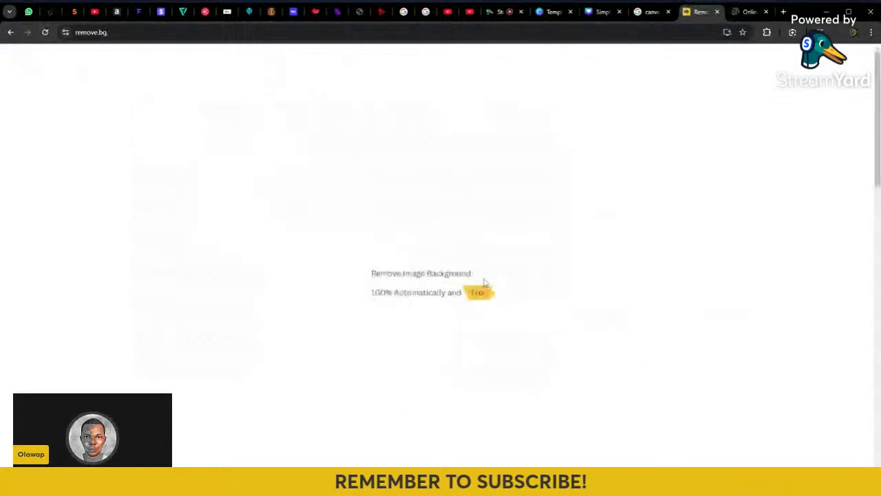
left_click(583, 331)
key("ctrl+v")
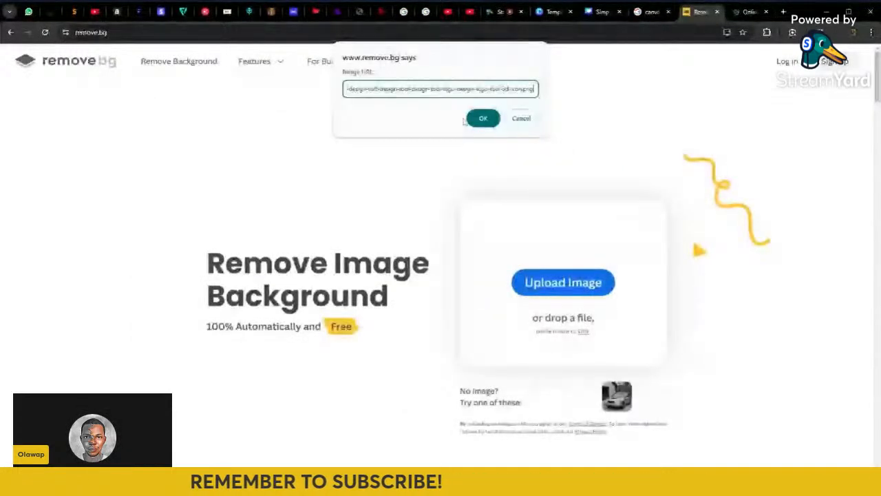
left_click(475, 123)
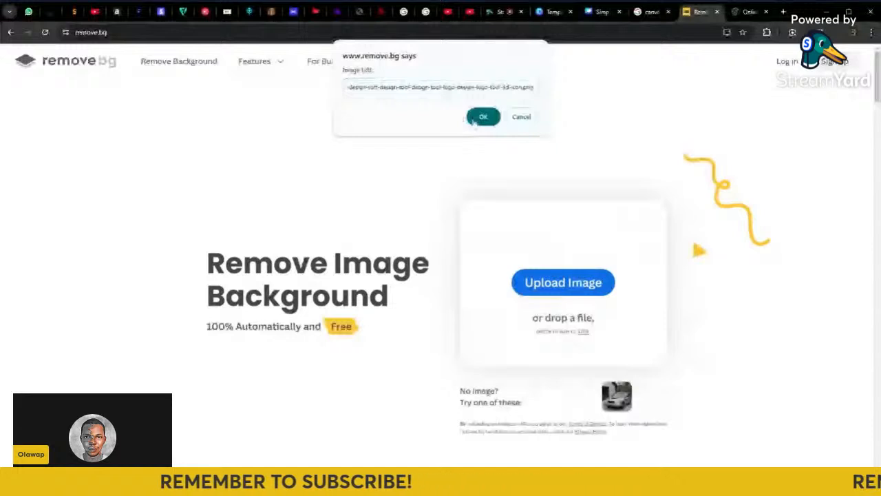
left_click(482, 117)
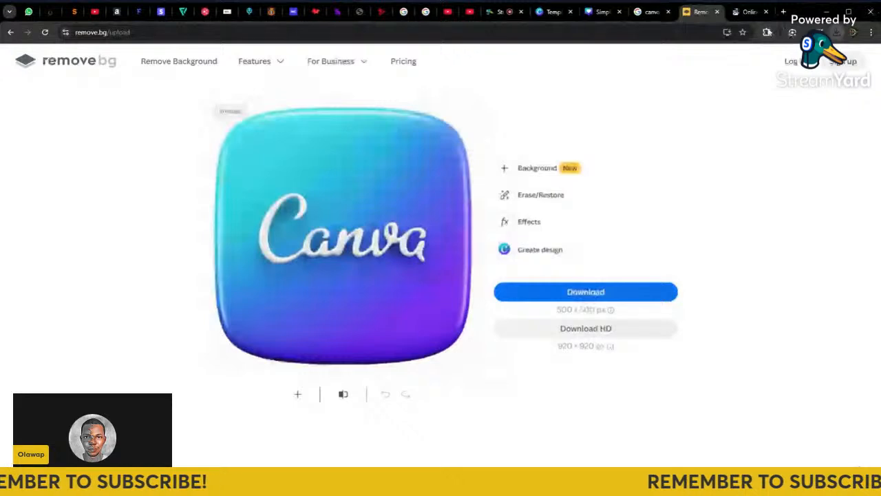
Step: Switch to the Canva thumbnail design and place the uploaded 3D Canva logo in the empty area below the DESIGN label
left_click(602, 12)
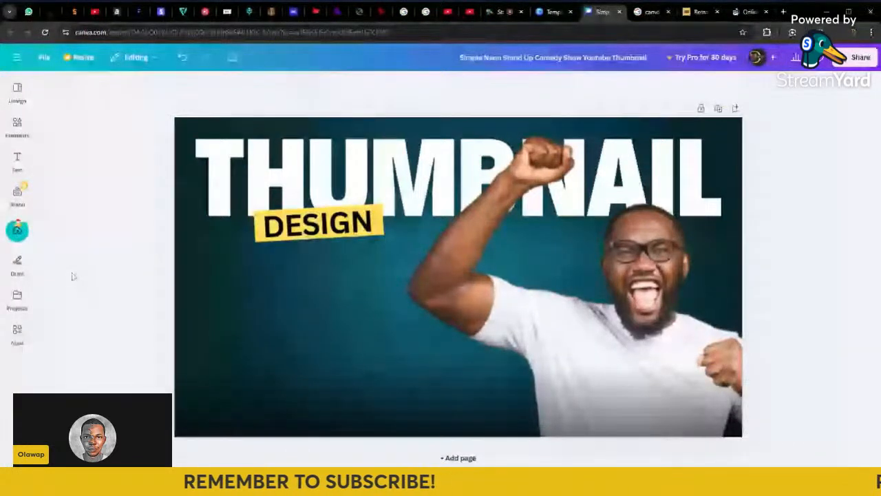
left_click(17, 231)
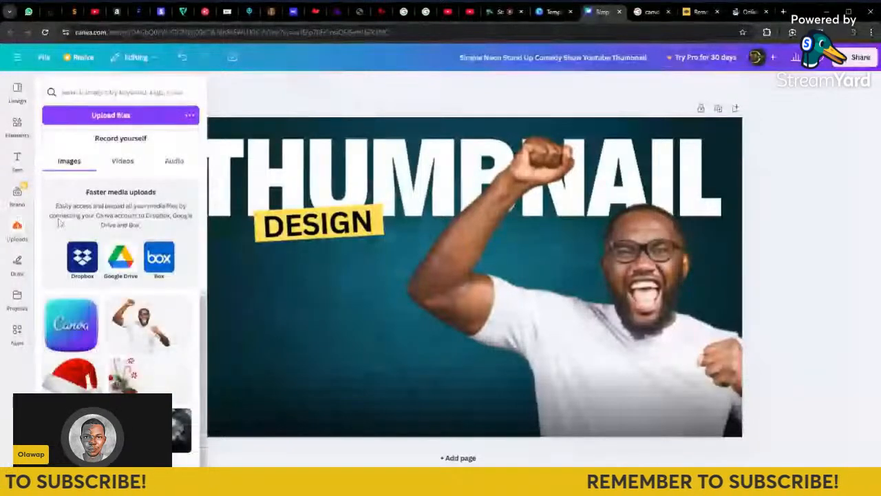
left_click(75, 327)
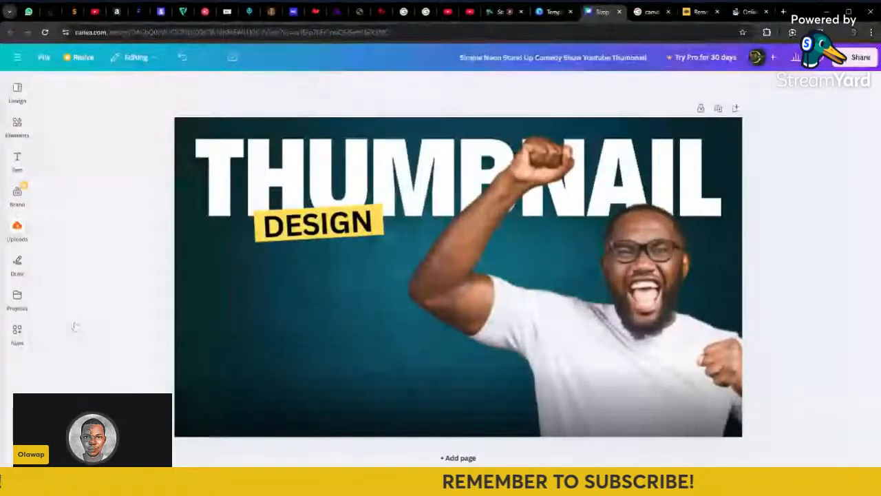
left_click_drag(75, 328, 257, 294)
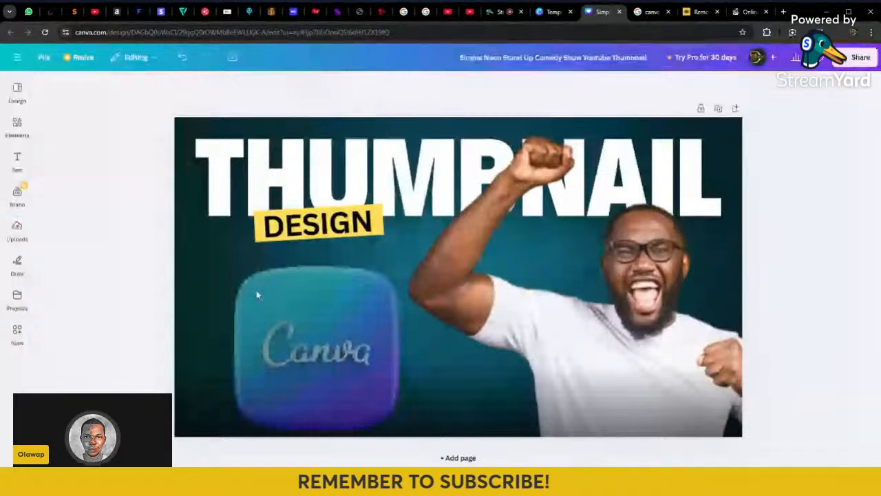
Step: Tilt the Canva logo clockwise, shrink it and position it just beneath the DESIGN label
left_click(341, 372)
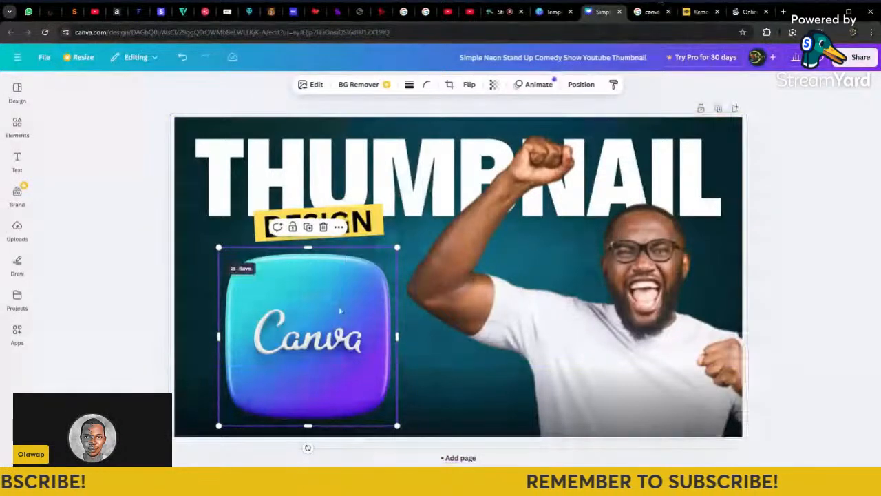
left_click_drag(339, 311, 308, 312)
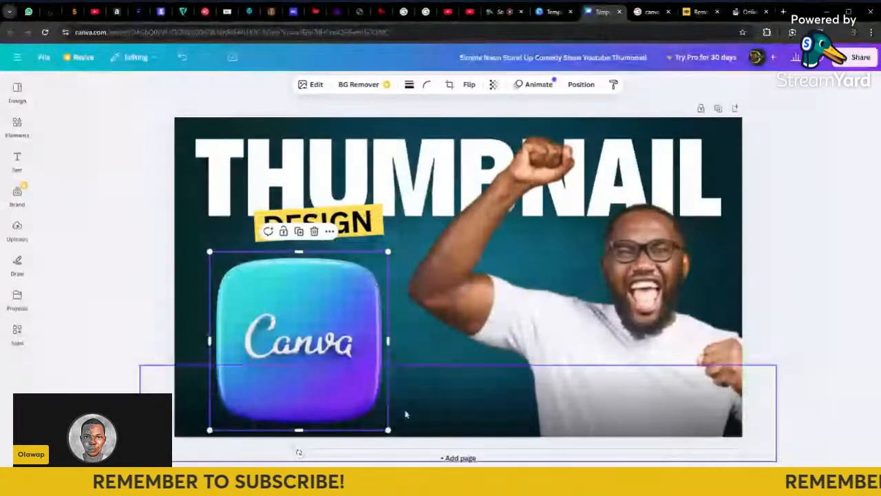
left_click_drag(298, 452, 282, 451)
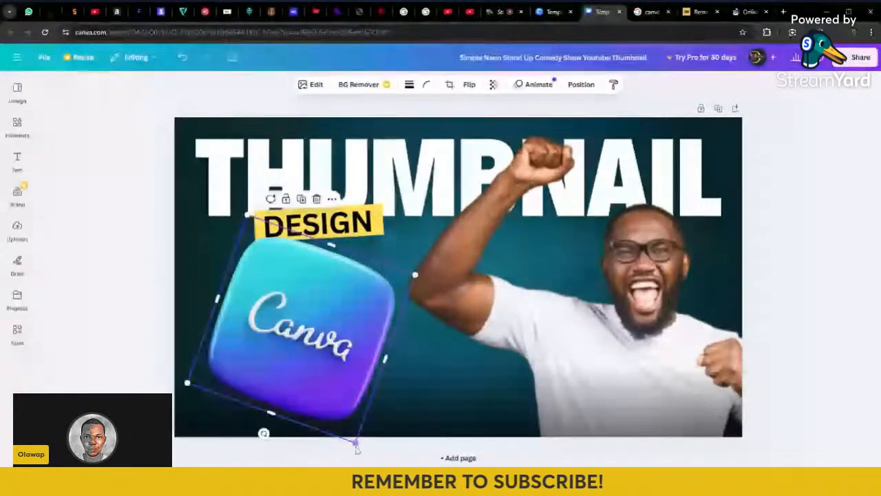
left_click_drag(356, 445, 327, 383)
left_click_drag(320, 318, 328, 324)
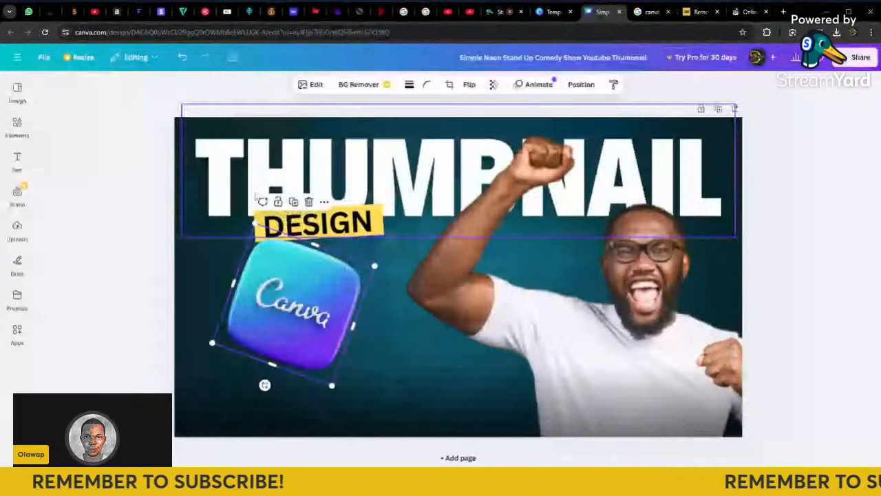
Step: Open the text effects options for the THUMBNAIL title
left_click(219, 167)
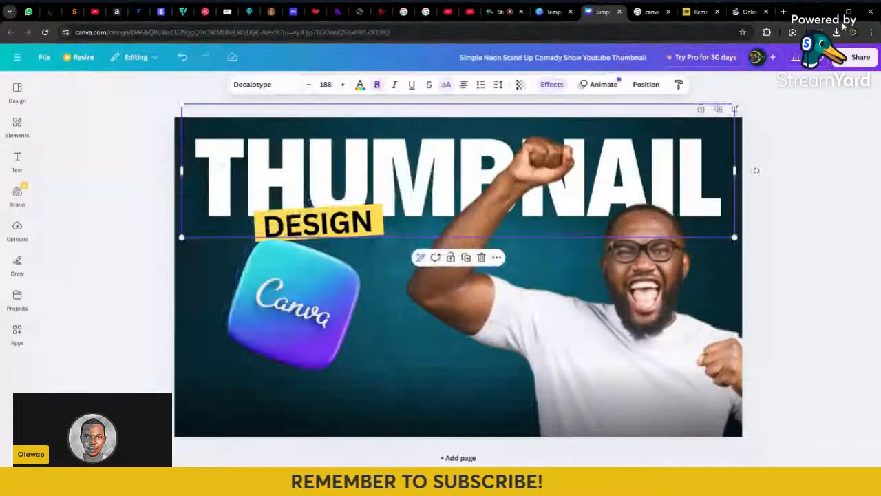
left_click(225, 166)
left_click(552, 85)
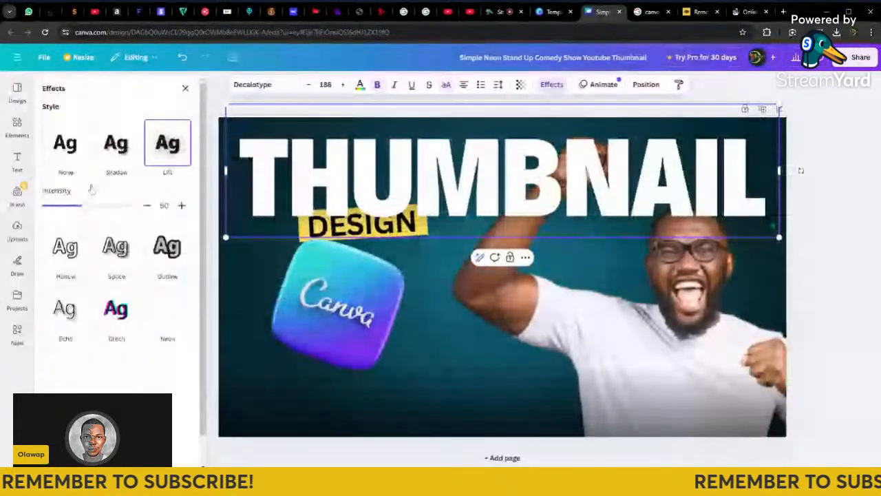
Step: Try the Outline effect on the THUMBNAIL title, then Neon with its intensity lowered to 27 and reapplied at 50
left_click(167, 246)
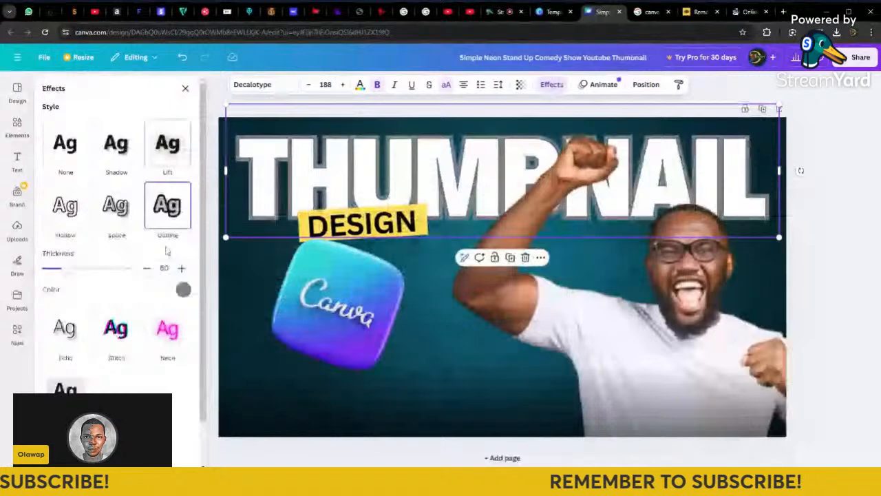
left_click(165, 329)
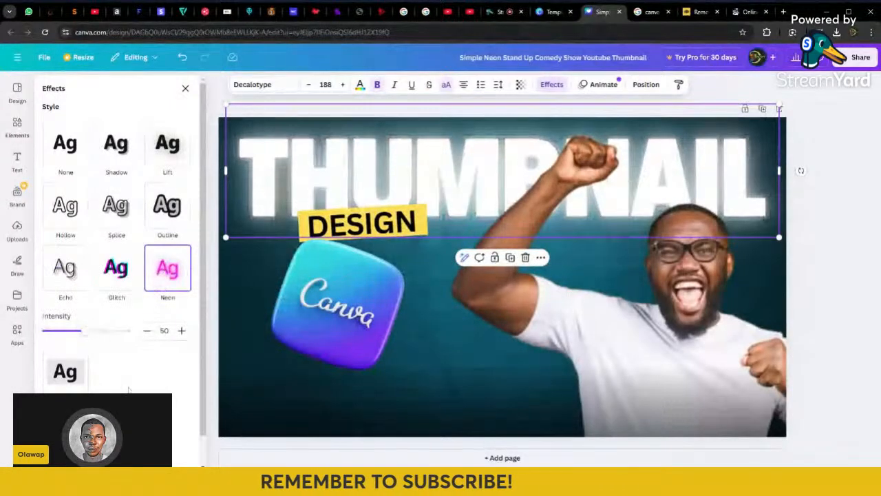
scroll(138, 387, "down", 1)
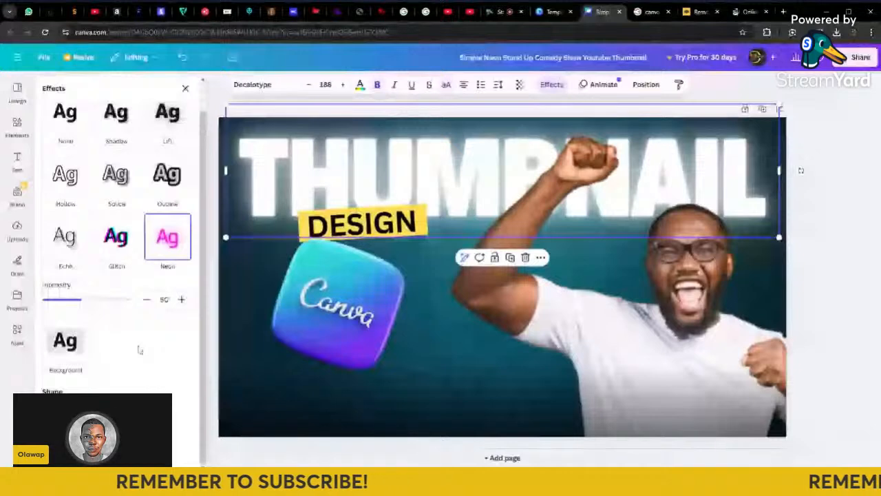
left_click_drag(81, 299, 67, 299)
scroll(114, 270, "up", 1)
scroll(114, 270, "up", 1)
left_click(165, 270)
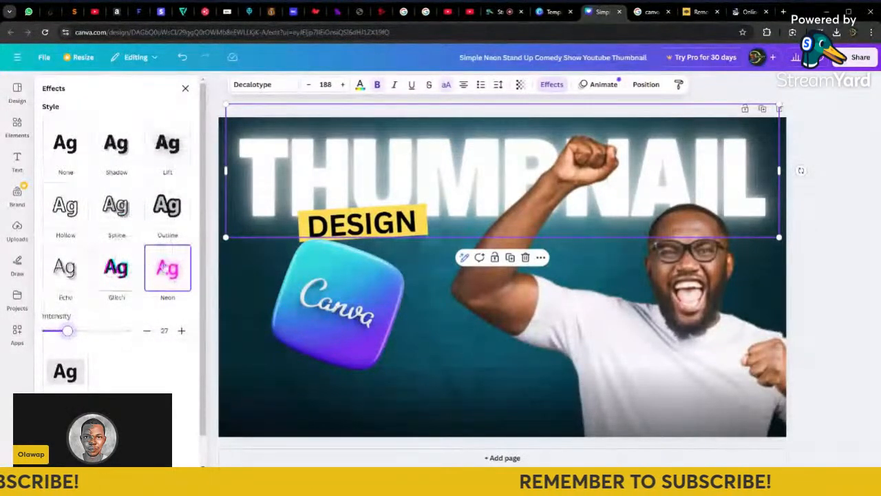
Step: Try the Glitch effect on the THUMBNAIL title and compare it with Neon
scroll(171, 389, "down", 2)
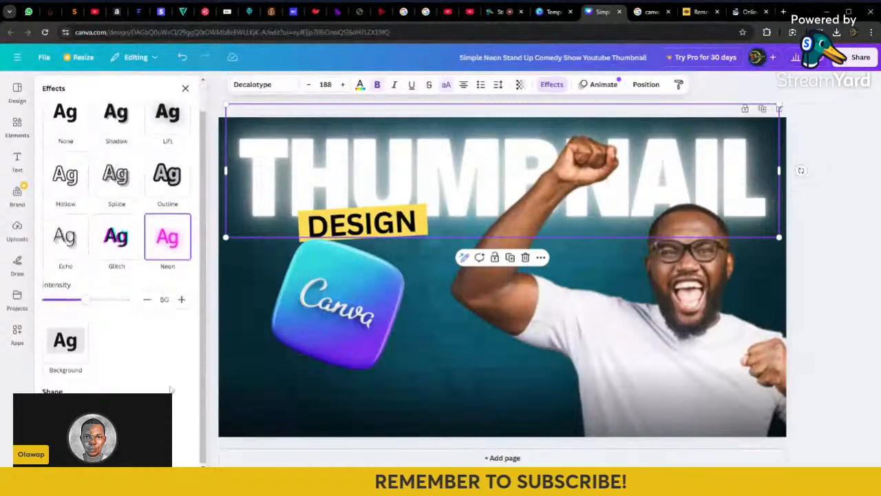
scroll(171, 390, "up", 2)
left_click(118, 276)
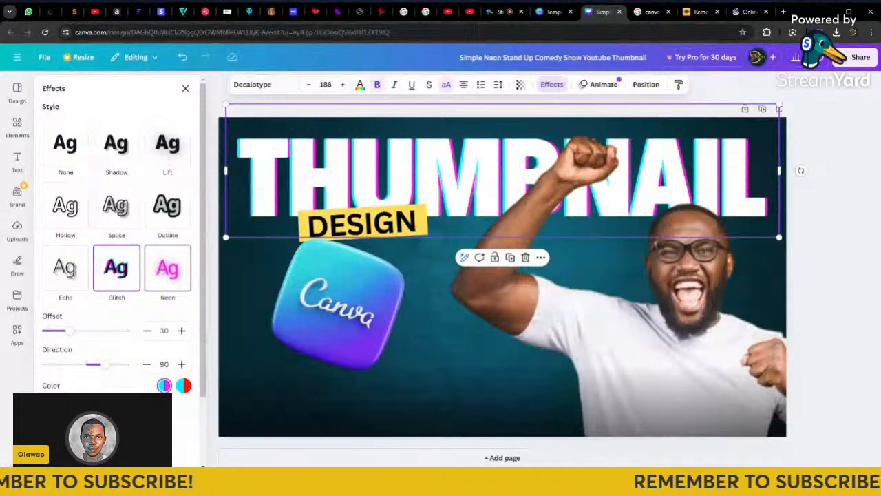
left_click(160, 268)
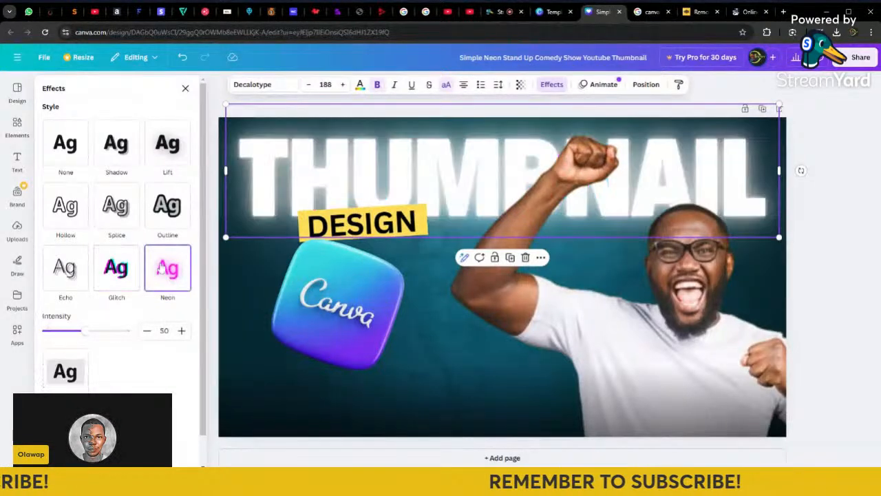
scroll(110, 344, "down", 1)
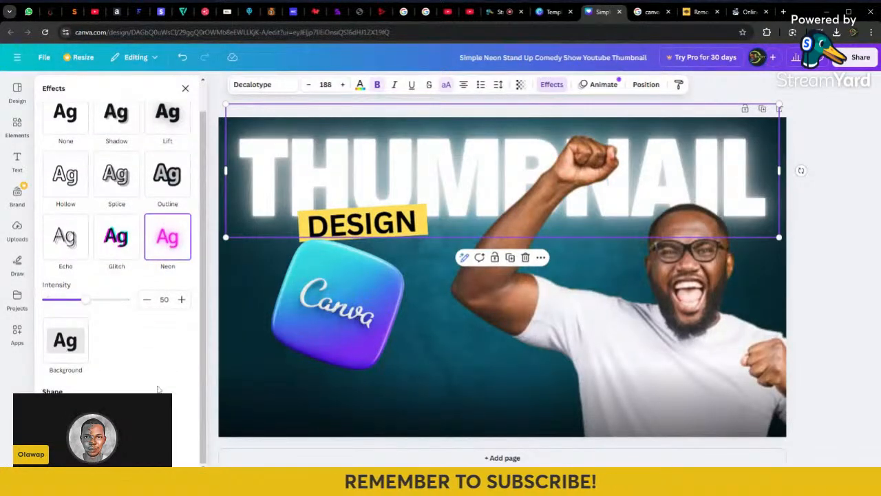
Step: Try the Echo, Outline, Hollow and Splice effects in turn on the THUMBNAIL title
left_click(66, 237)
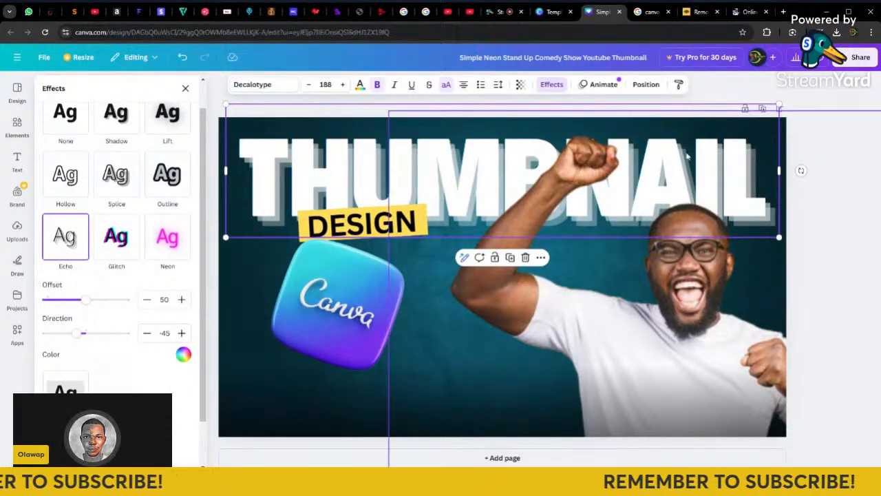
left_click(155, 179)
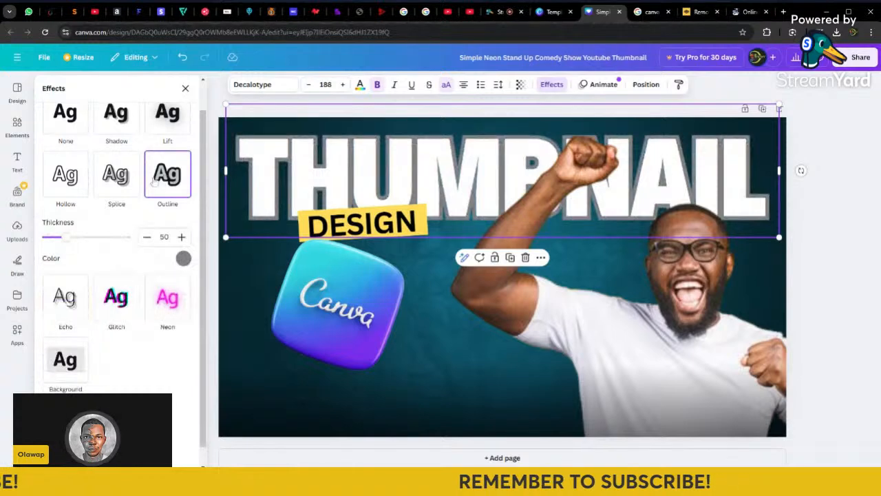
left_click(124, 176)
left_click(66, 175)
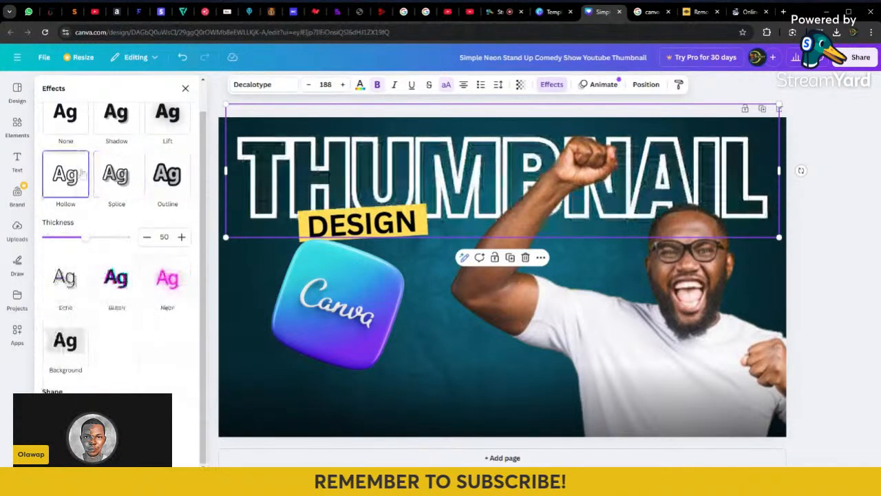
left_click(109, 175)
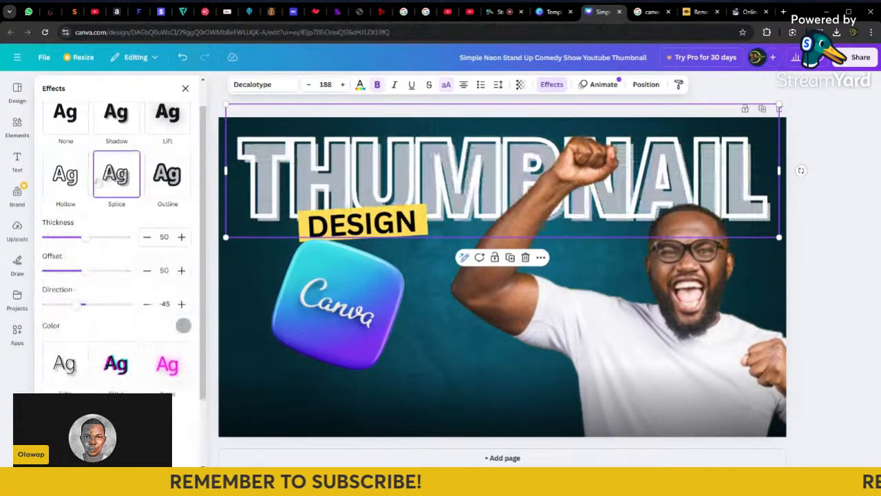
Step: Preview Lift and Shadow on the THUMBNAIL title, and set its text effect to None
scroll(103, 179, "up", 2)
left_click(167, 142)
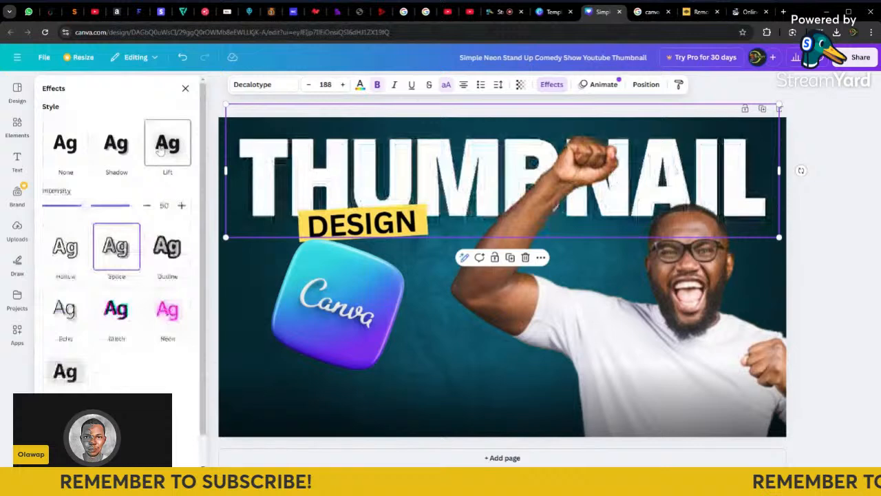
left_click(115, 145)
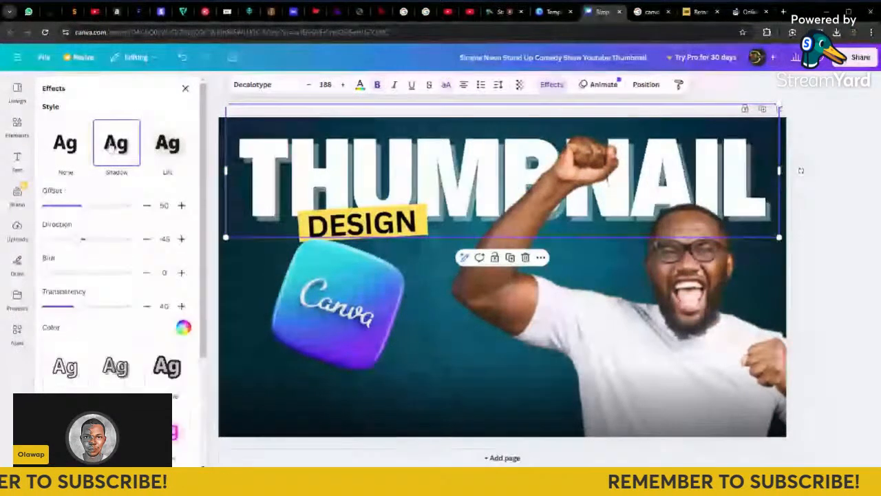
left_click(60, 151)
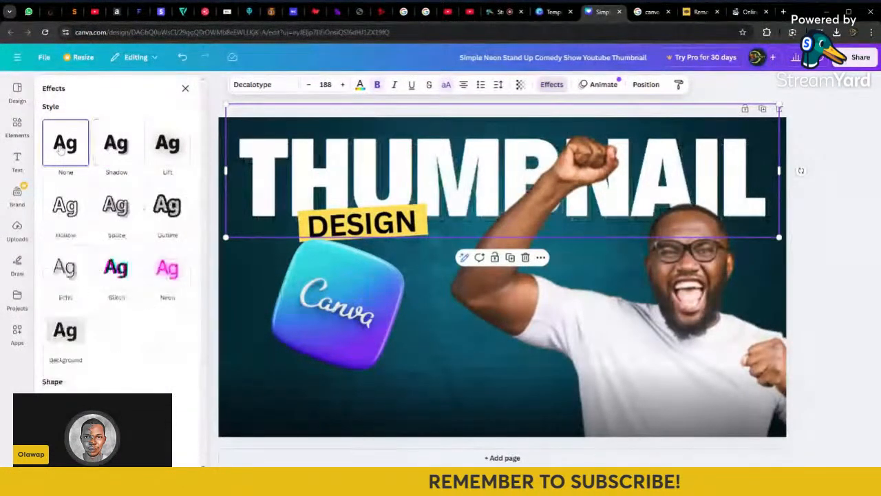